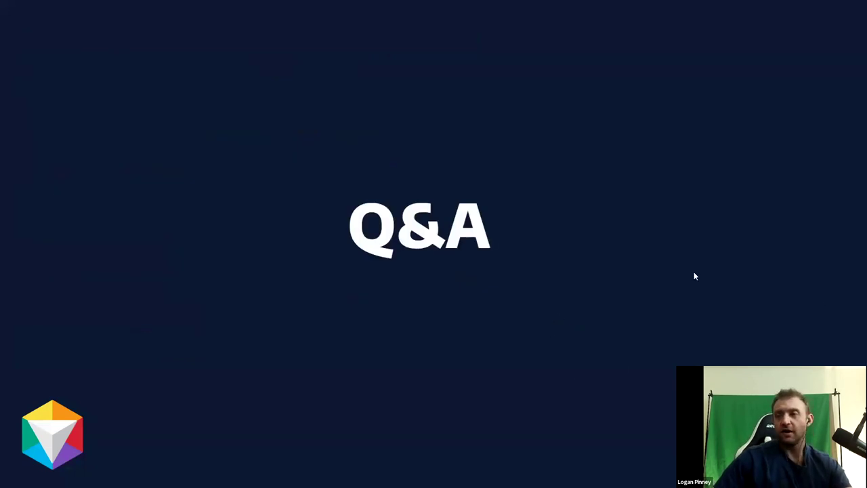
Switch from the Q&A slide to the Epic Games Launcher library
key("alt+Tab")
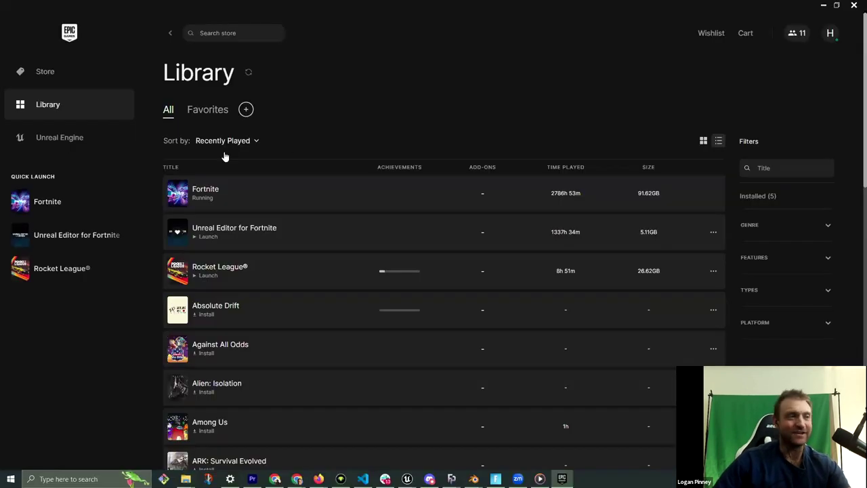
Launch Unreal Editor for Fortnite from the Library and return to the slides while it loads
left_click(234, 231)
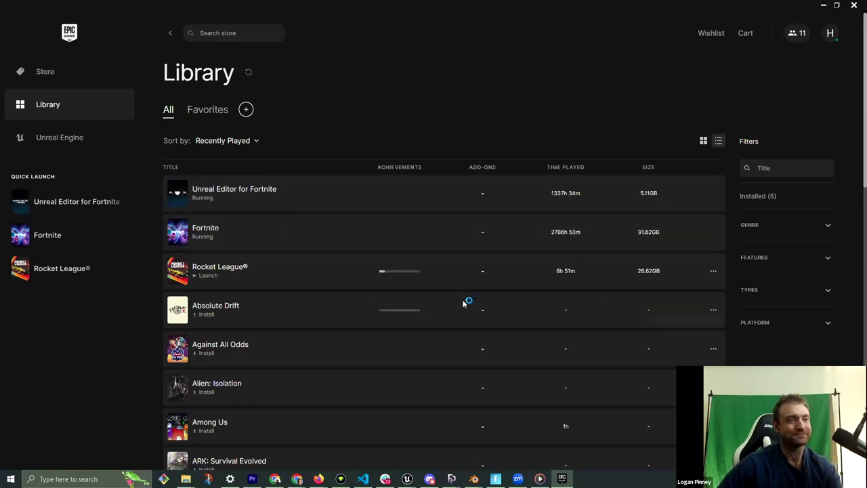
key("alt+Tab")
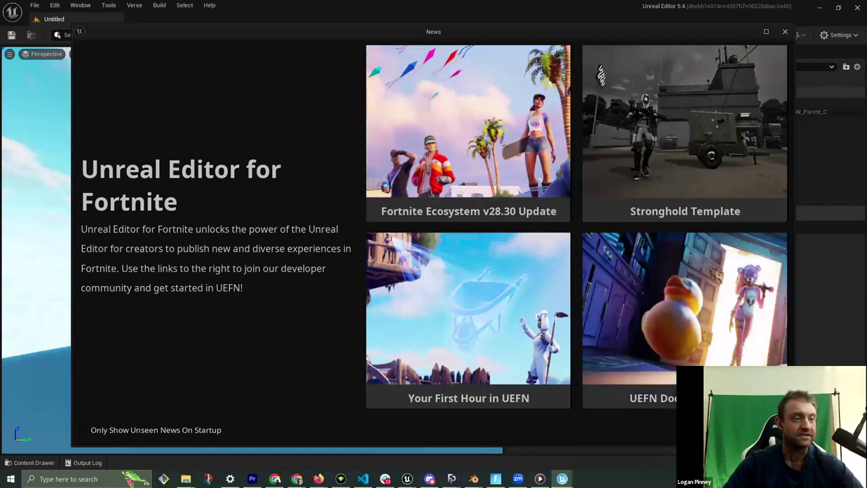
Enable 'Only Show Unseen News On Startup', close the News window, and maximize the Project Browser
left_click(84, 432)
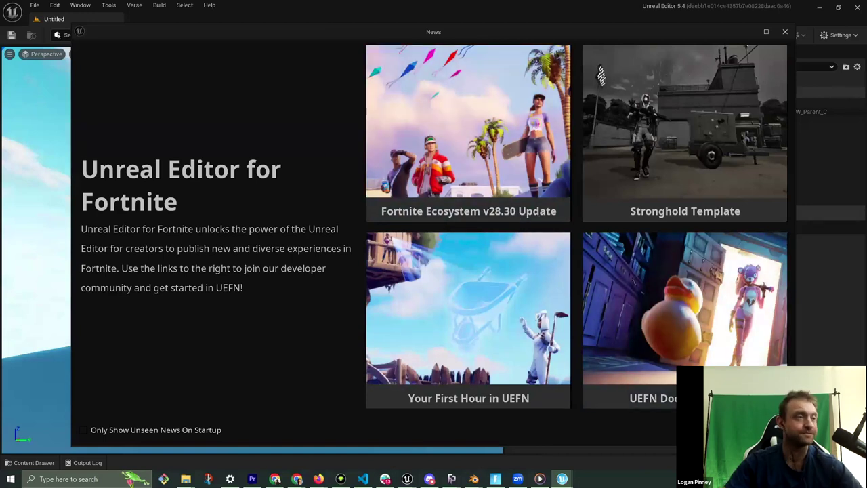
key("Escape")
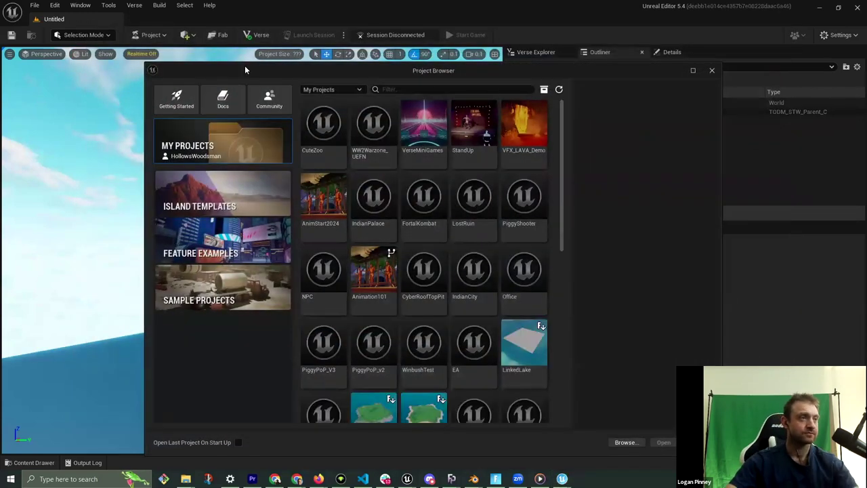
left_click(692, 70)
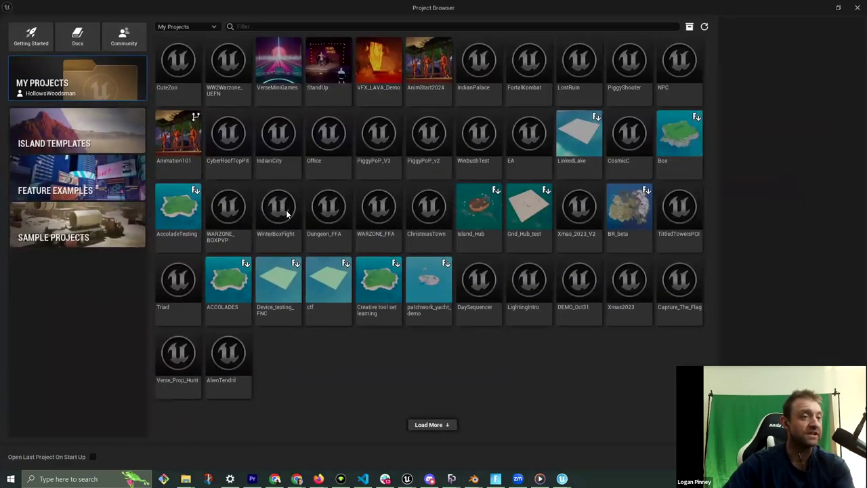
Preview the Blank island template, then browse Feature Examples starting with DaySequence - Starter
left_click(69, 135)
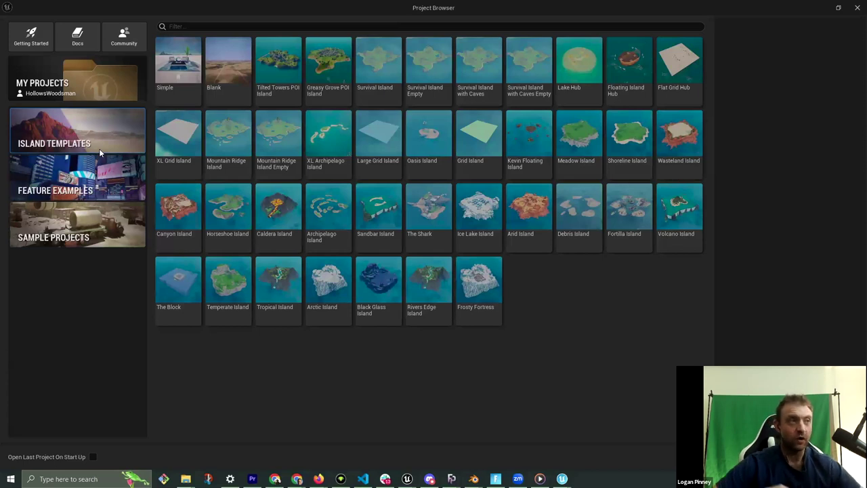
left_click(216, 83)
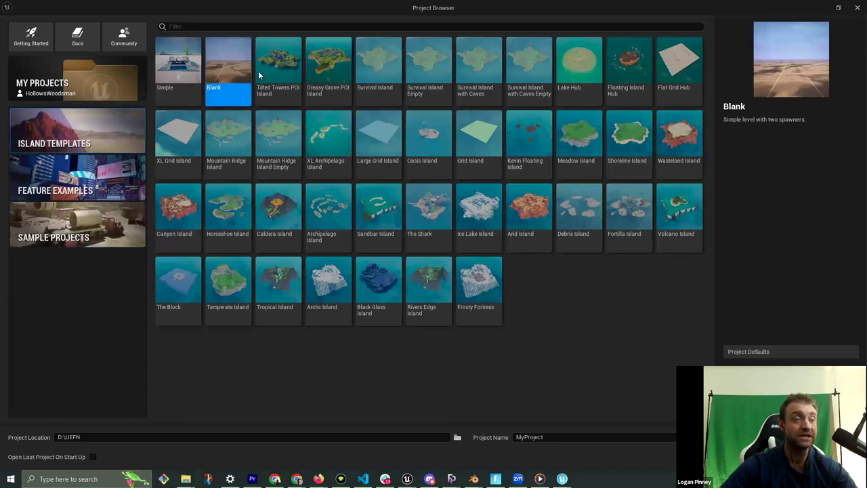
left_click(80, 177)
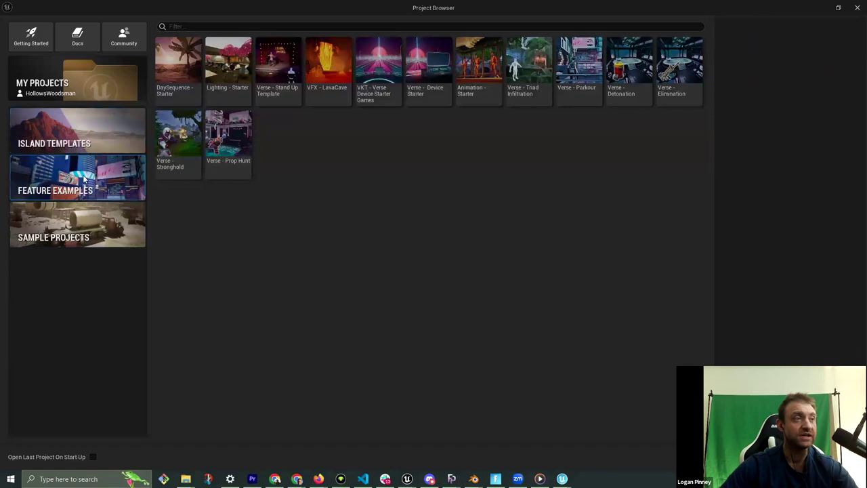
left_click(193, 86)
Preview the Lighting - Starter, Verse - Stand Up, VFX - LavaCave and VKT examples, then show Sample Projects
left_click(229, 78)
left_click(278, 78)
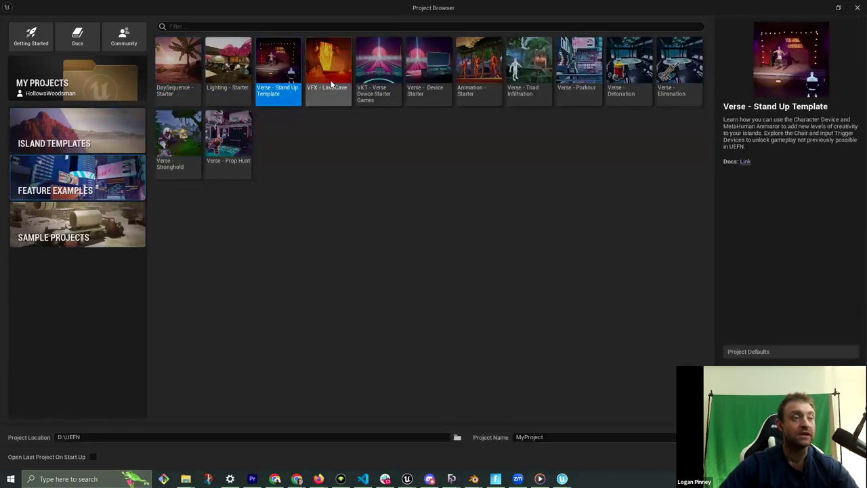
left_click(331, 83)
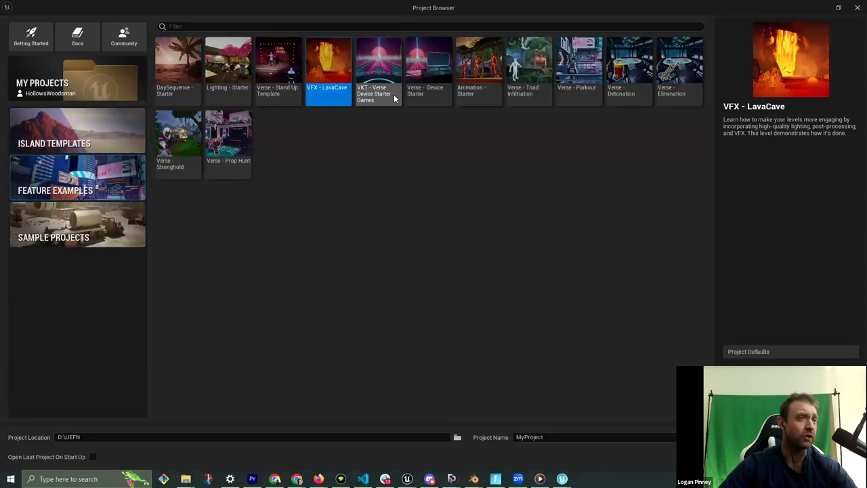
left_click(394, 99)
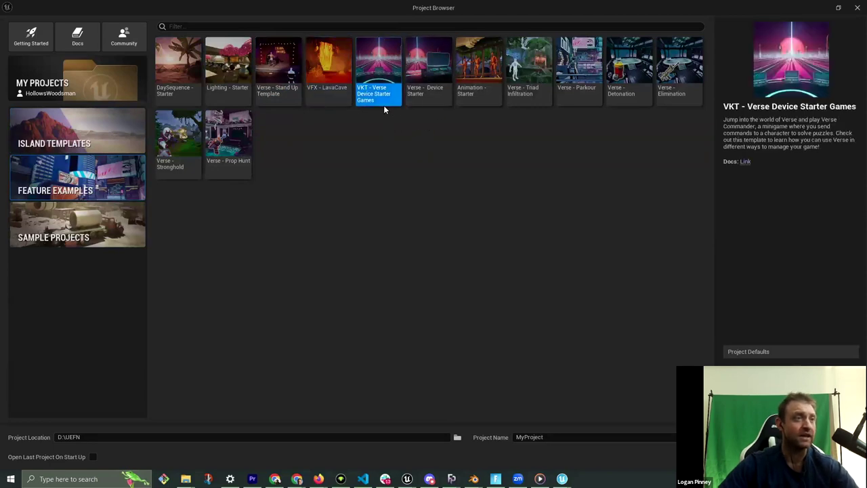
left_click(396, 145)
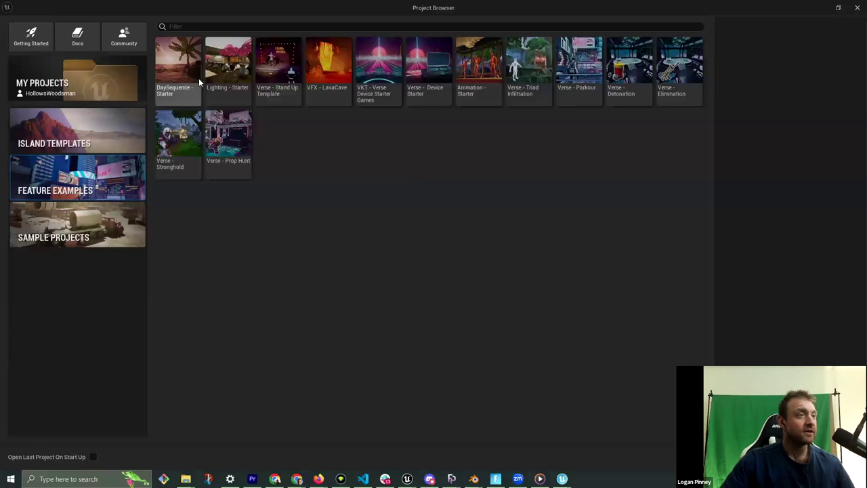
left_click(52, 221)
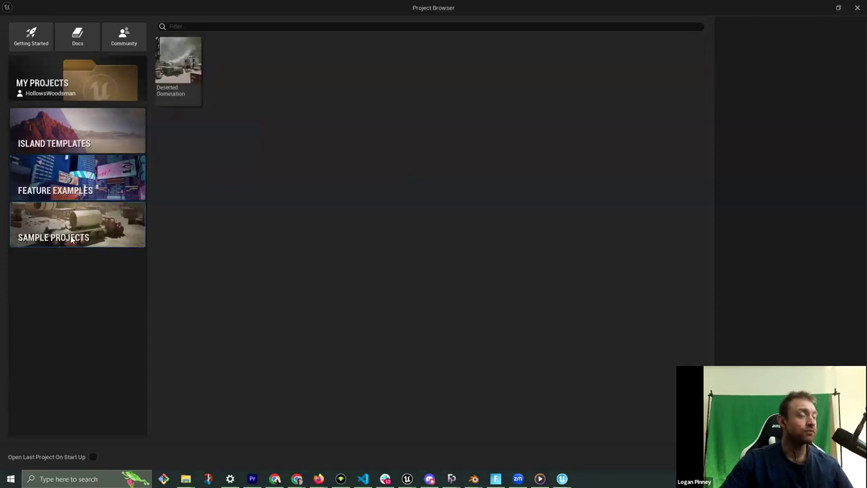
Preview Deserted: Domination, return to Feature Examples, and open the Getting Started web guide
left_click(179, 78)
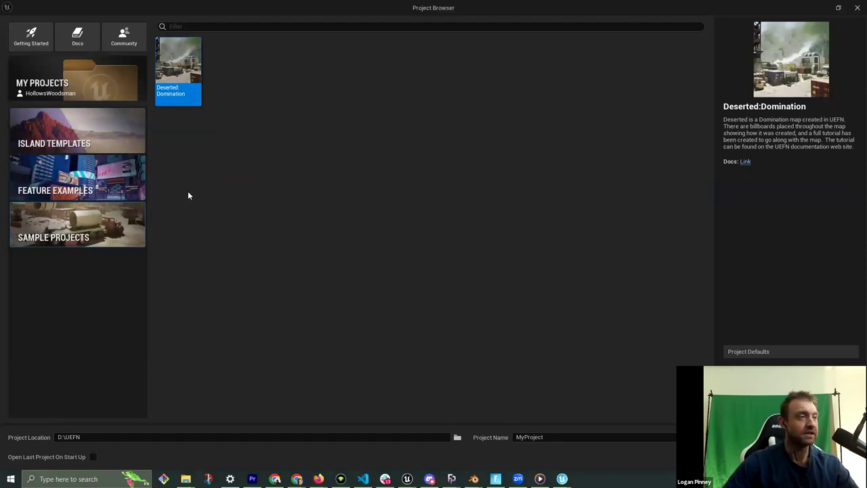
left_click(119, 192)
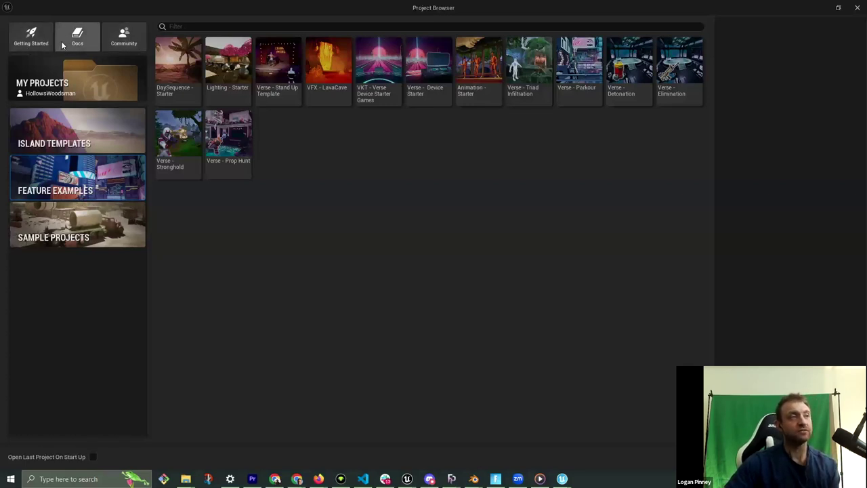
left_click(32, 42)
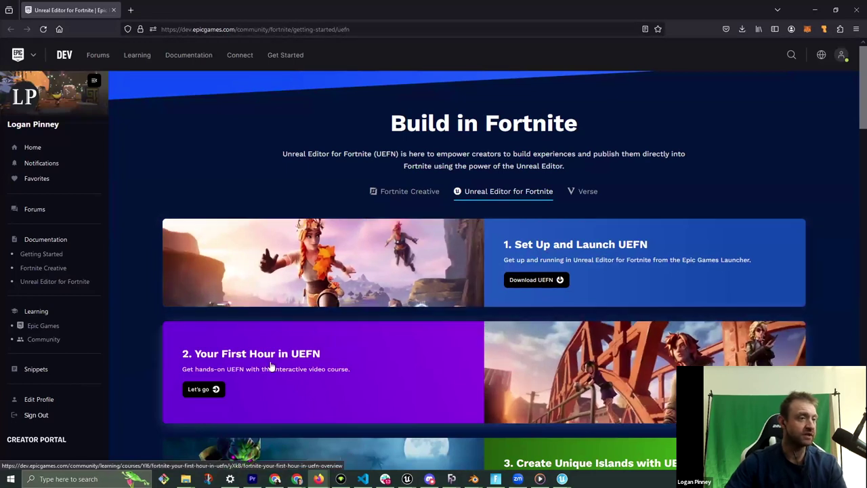
scroll(261, 304, "down", 2)
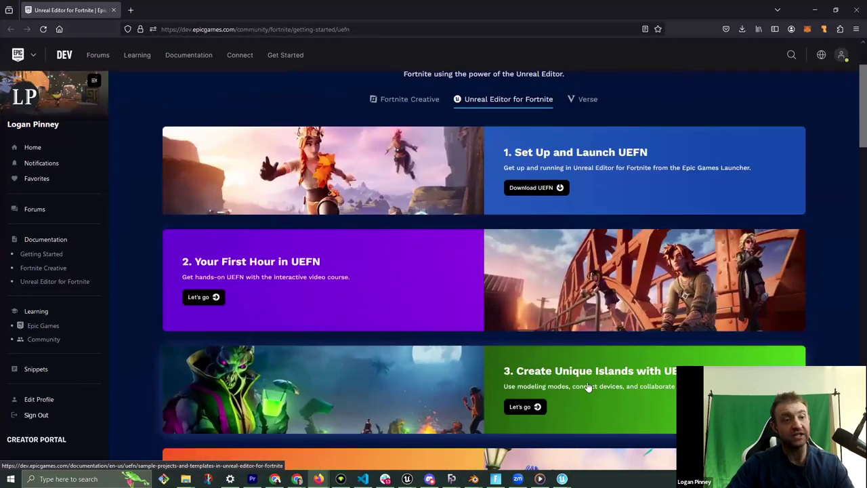
scroll(579, 381, "down", 5)
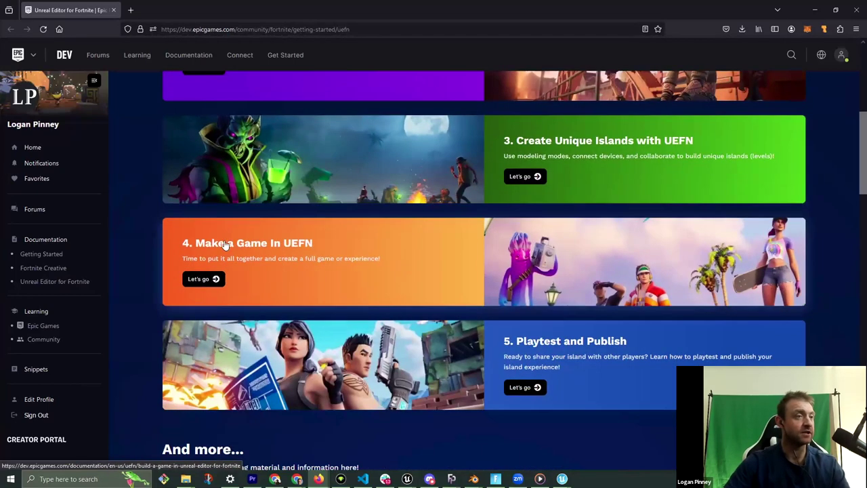
scroll(393, 305, "down", 3)
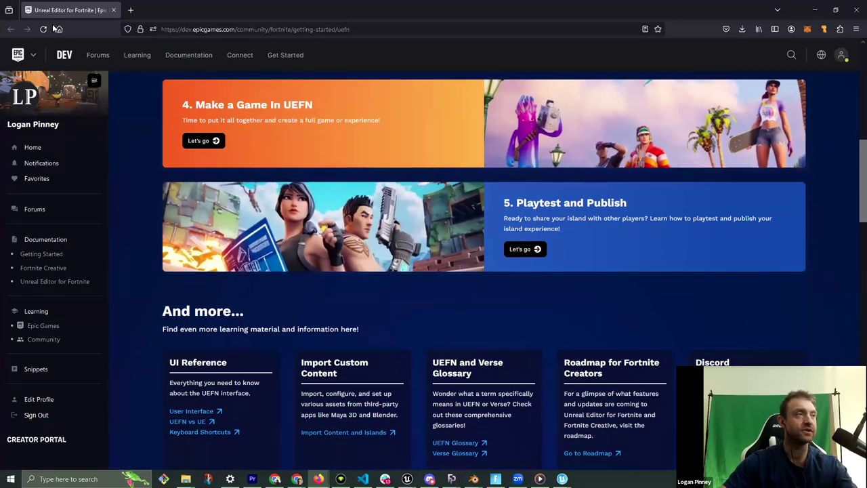
scroll(838, 51, "up", 10)
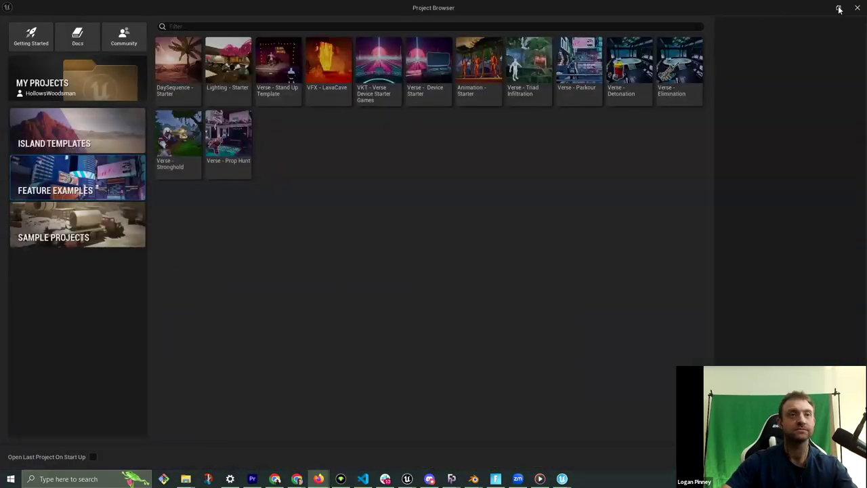
Pick the Blank island template, name the project CGS_DEMO, and create it
left_click(73, 88)
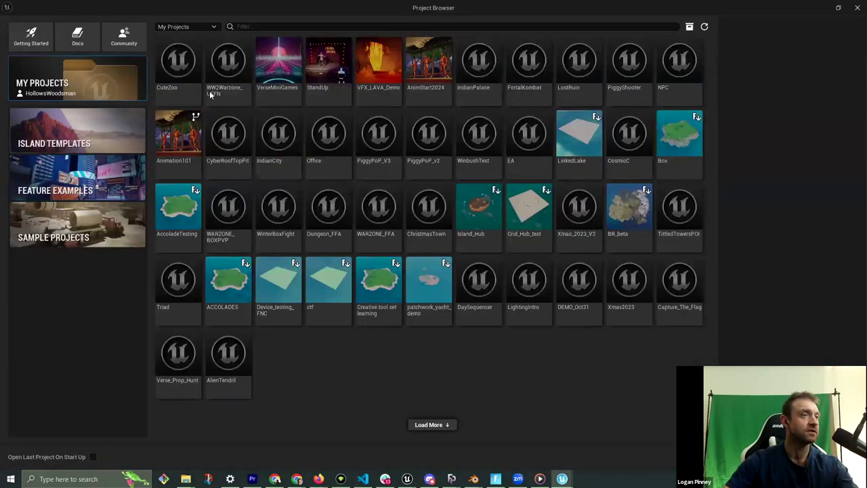
left_click(92, 134)
left_click(214, 75)
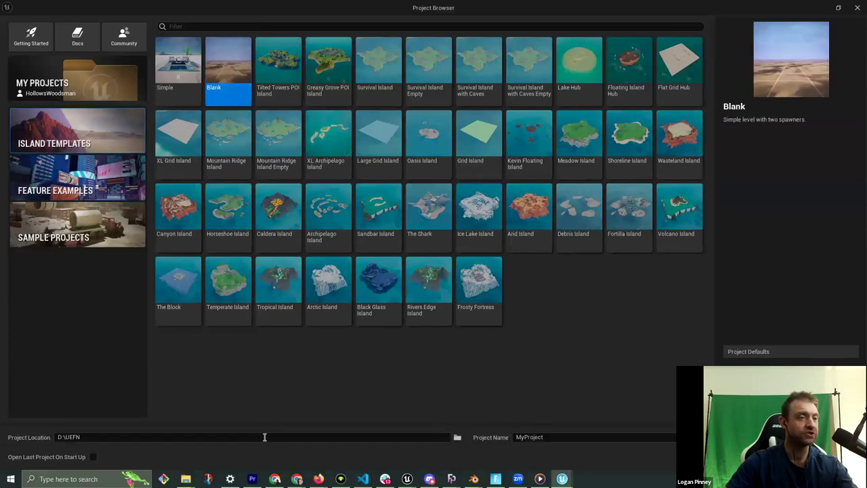
left_click(525, 437)
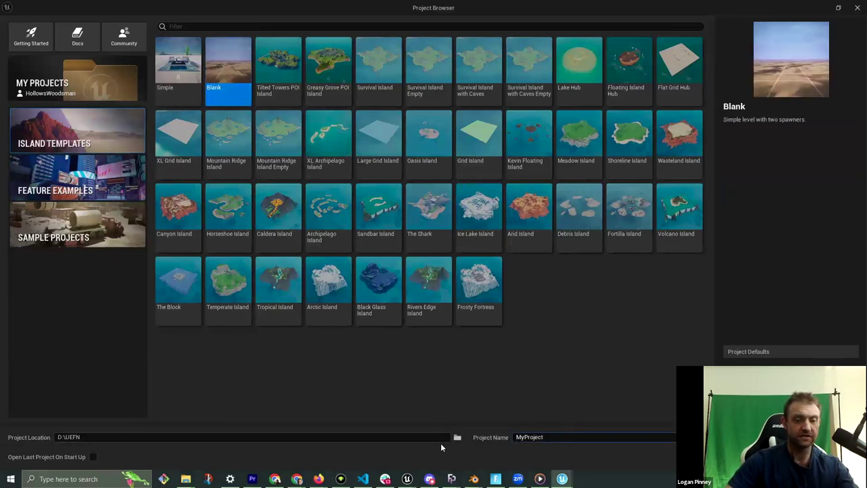
double_click(531, 436)
type("CGS_DEMO")
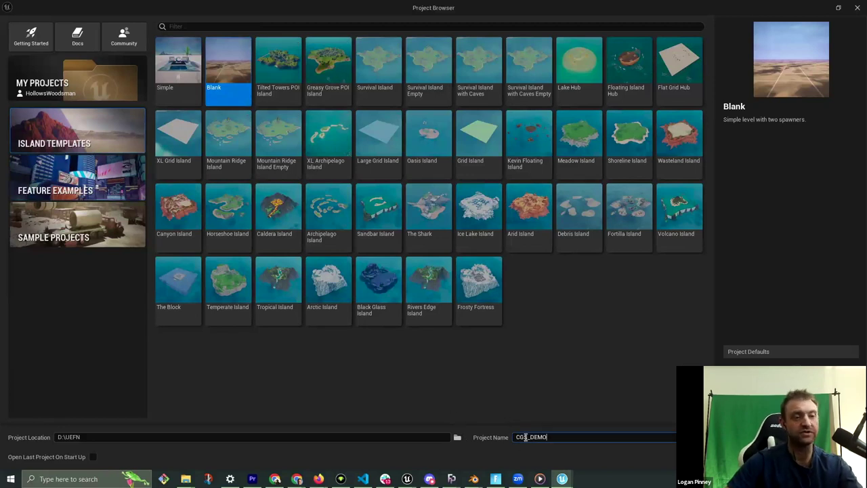
key("Return")
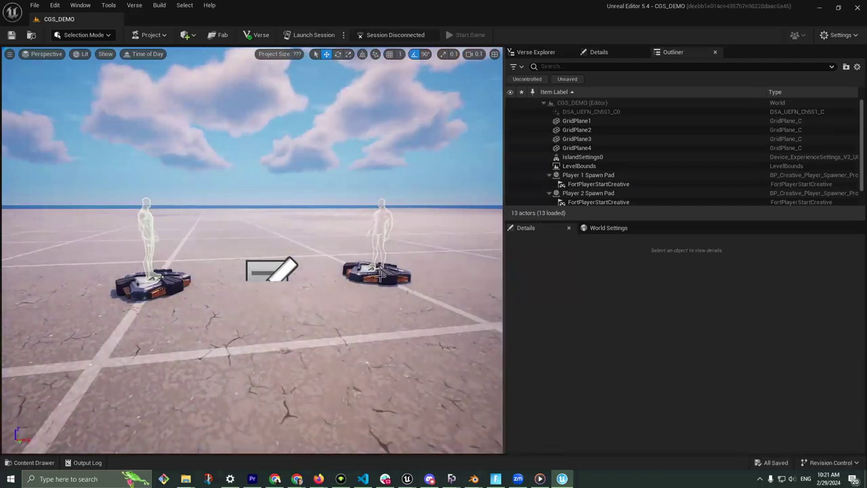
Widen the 3D viewport by moving the Outliner/Details splitter to the right
left_click_drag(513, 212, 642, 212)
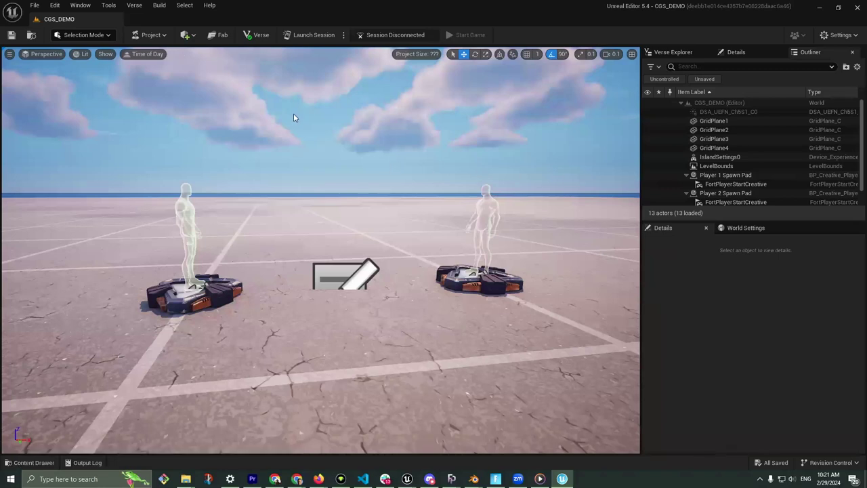
Open the Place Actors Panel from the toolbar's Place Actors dropdown
left_click(150, 34)
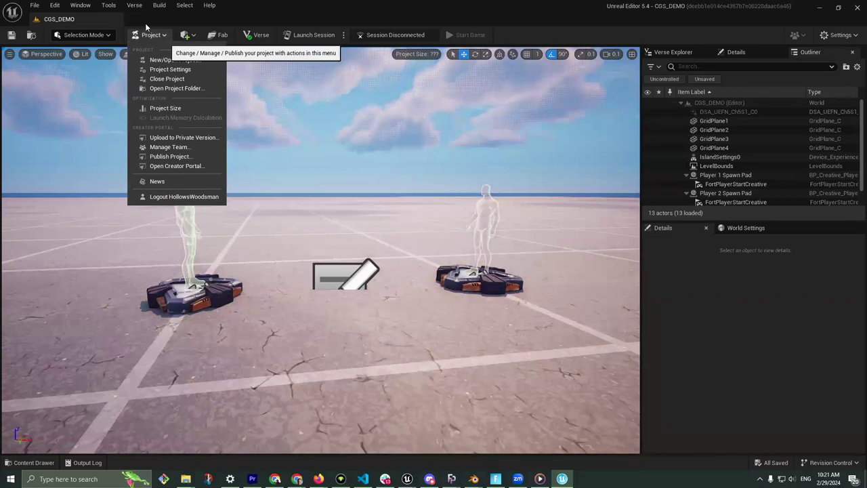
left_click(186, 35)
mouse_move(215, 62)
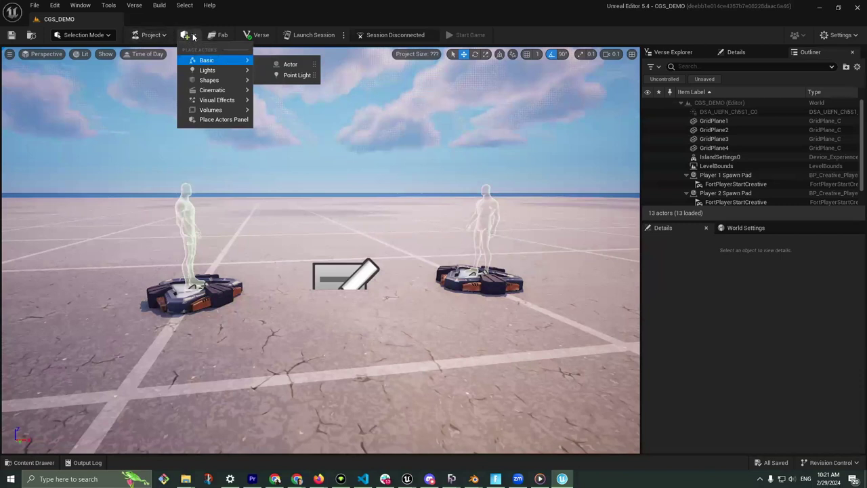
left_click(193, 38)
left_click(196, 39)
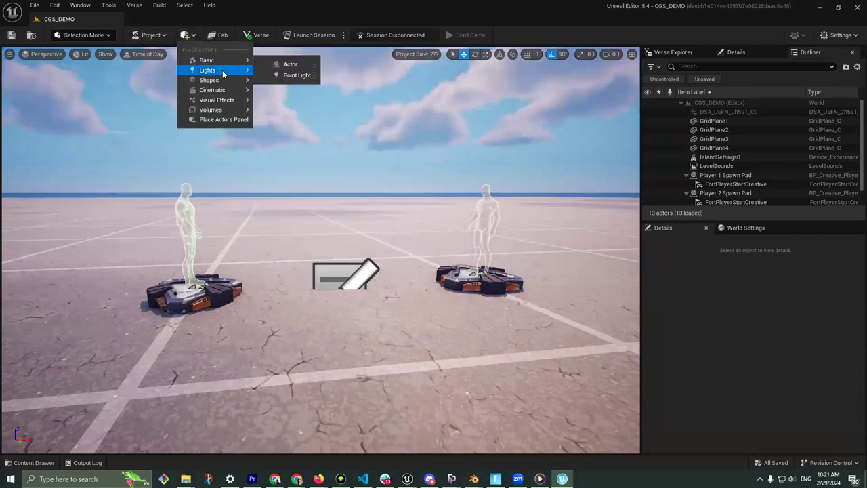
left_click(224, 120)
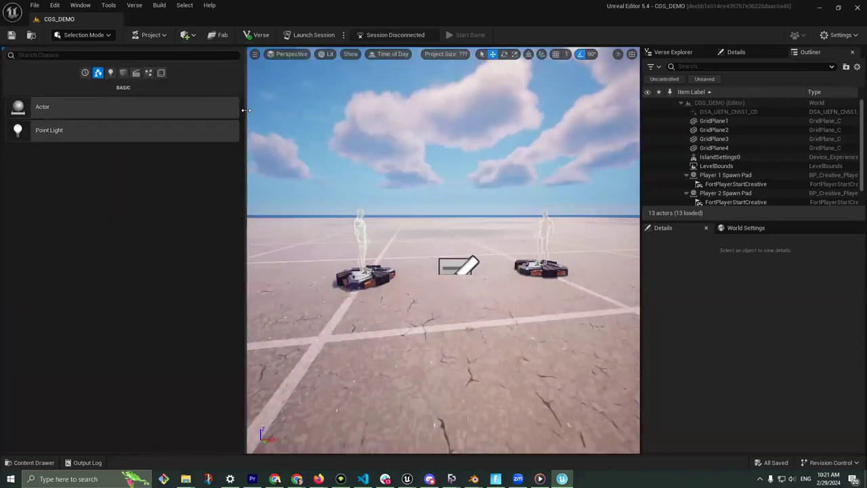
Browse the Place Actors categories: Basic, Lights, Shapes, Cinematic, Visual Effects, ending on Volumes
left_click(110, 73)
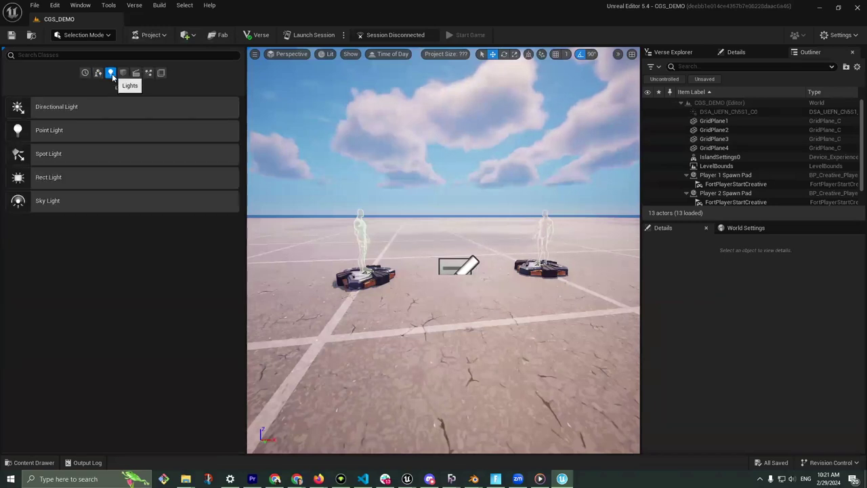
left_click(135, 73)
left_click(149, 72)
left_click(160, 73)
left_click(97, 73)
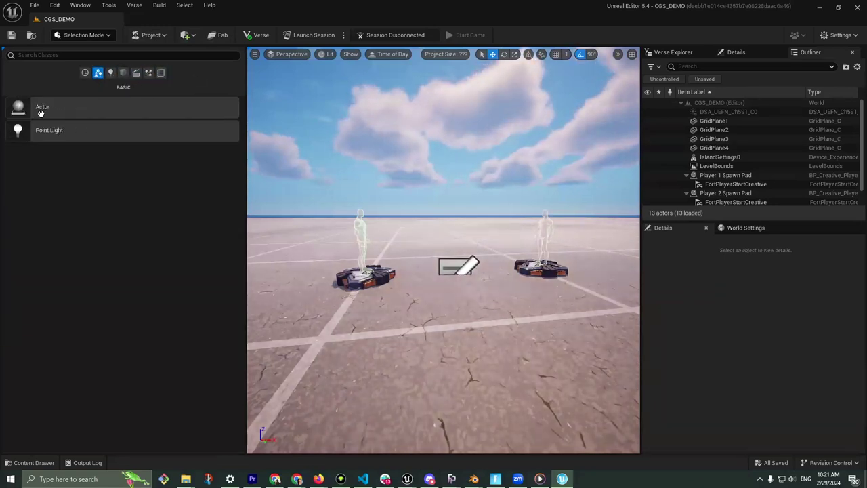
left_click(110, 72)
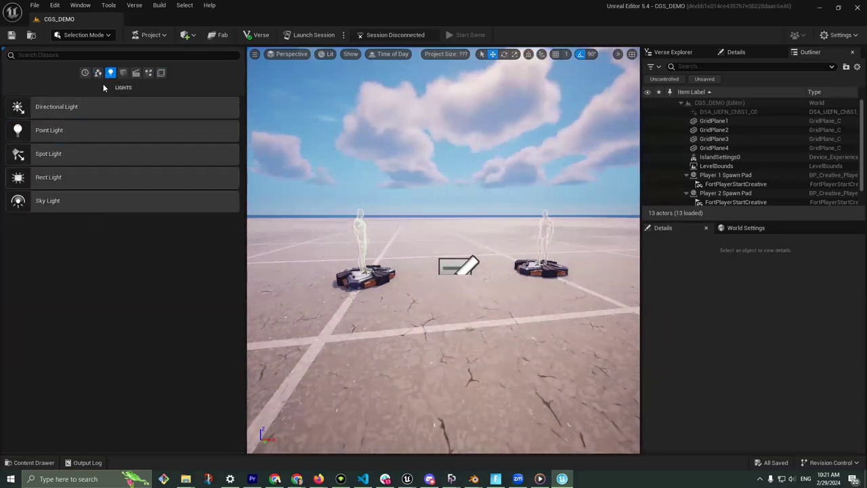
left_click(122, 72)
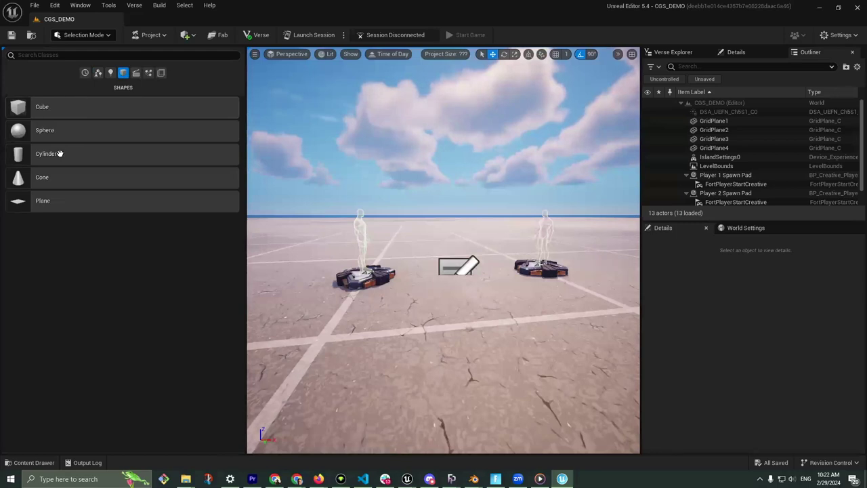
left_click(137, 72)
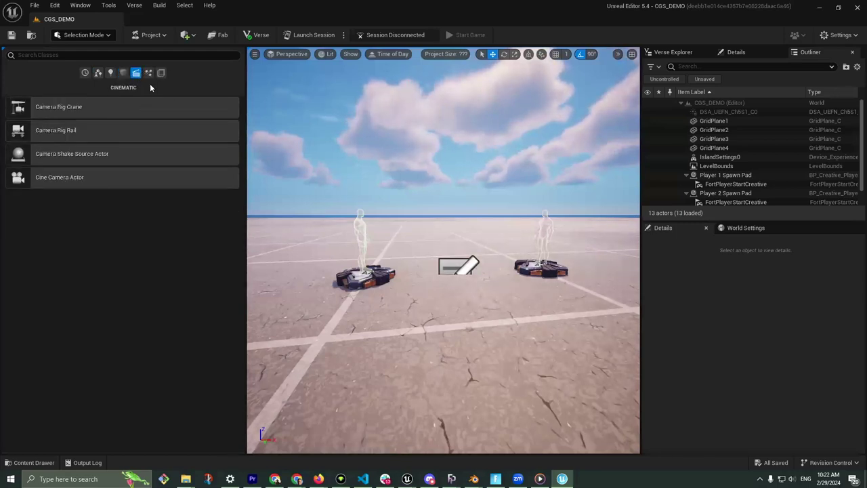
left_click(149, 72)
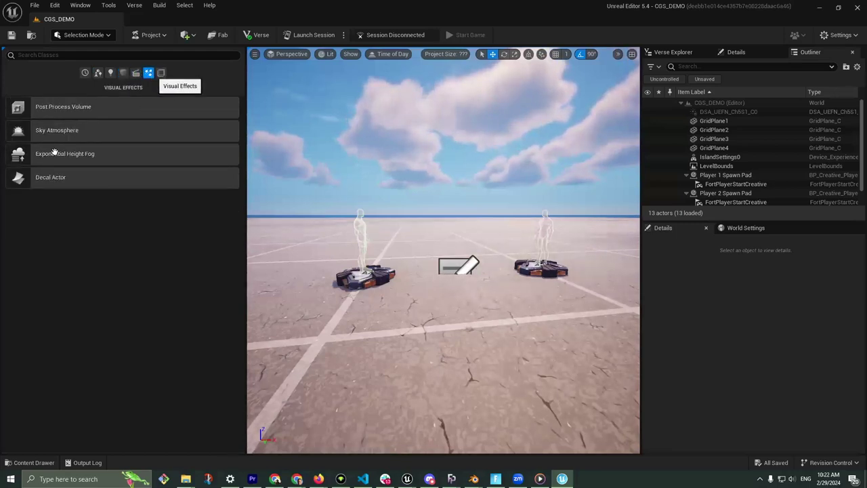
left_click(161, 73)
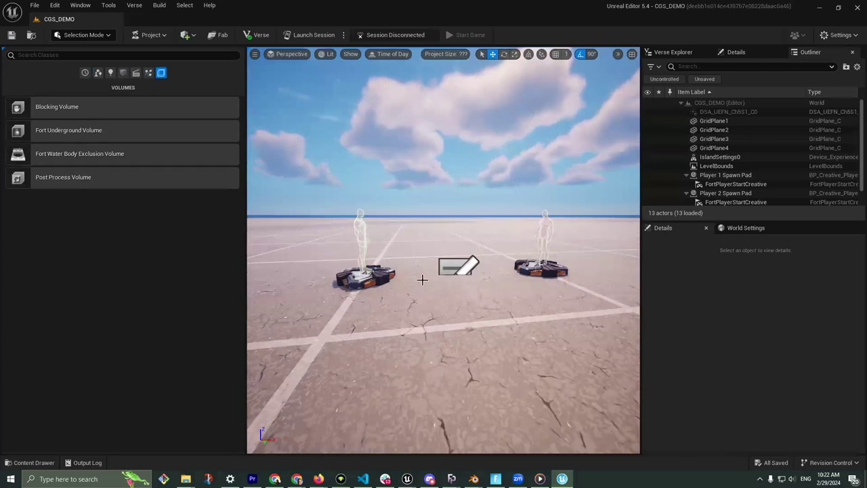
Briefly check the quick-add list and Content Drawer, then collapse the Place Actors panel to a narrow strip
left_click(187, 34)
left_click(186, 35)
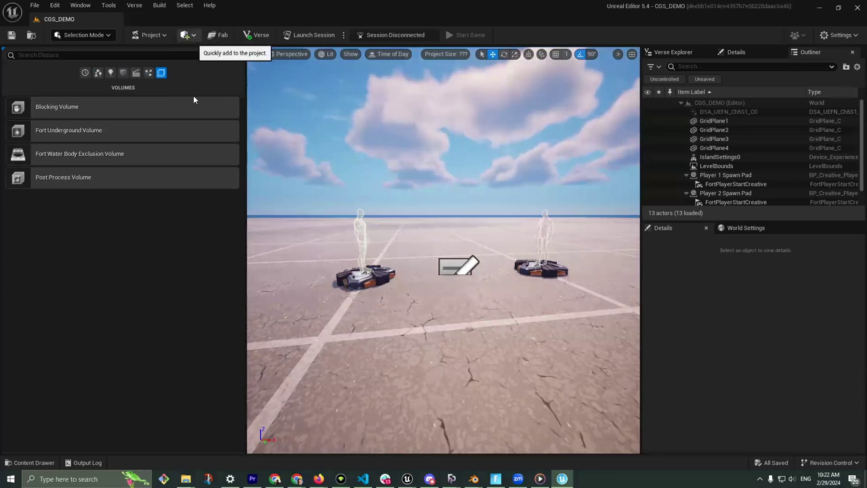
left_click(32, 462)
left_click(38, 462)
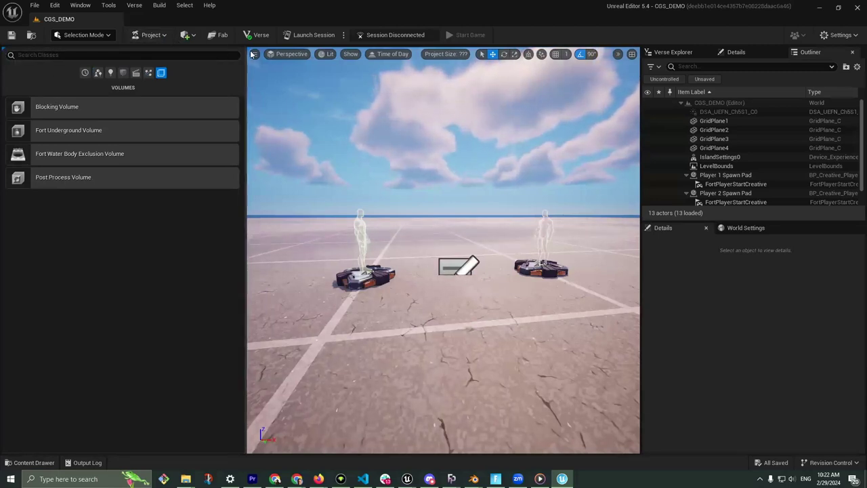
left_click_drag(244, 62, 18, 87)
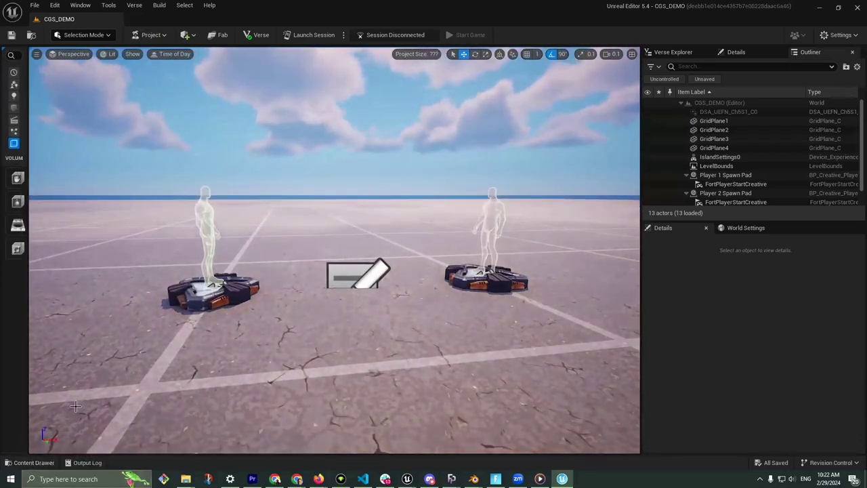
Find the GameFeatureData asset in the Content Drawer and open it for editing
left_click(27, 462)
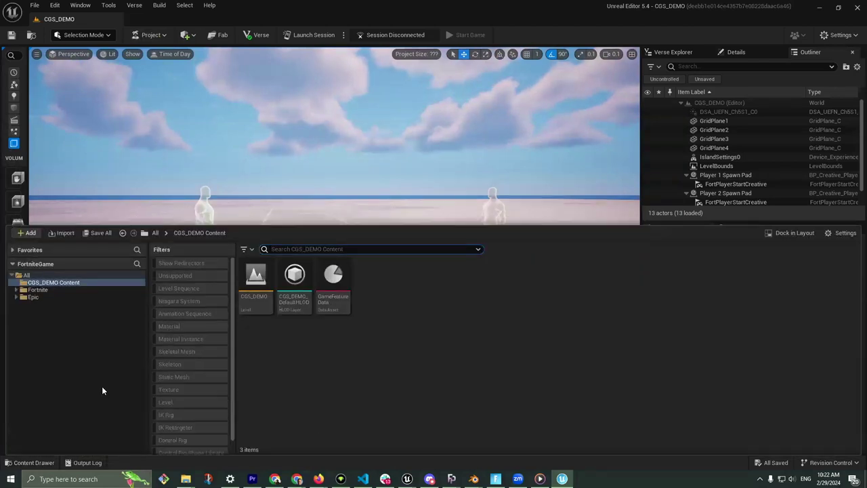
left_click(245, 248)
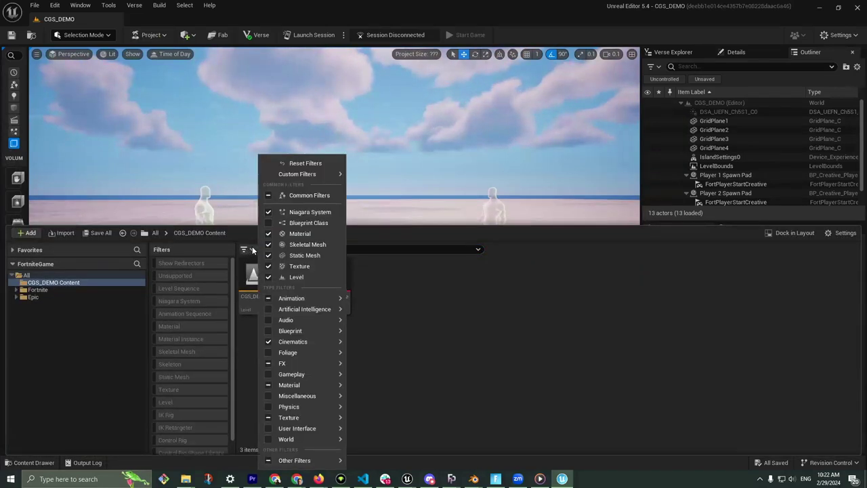
left_click(85, 369)
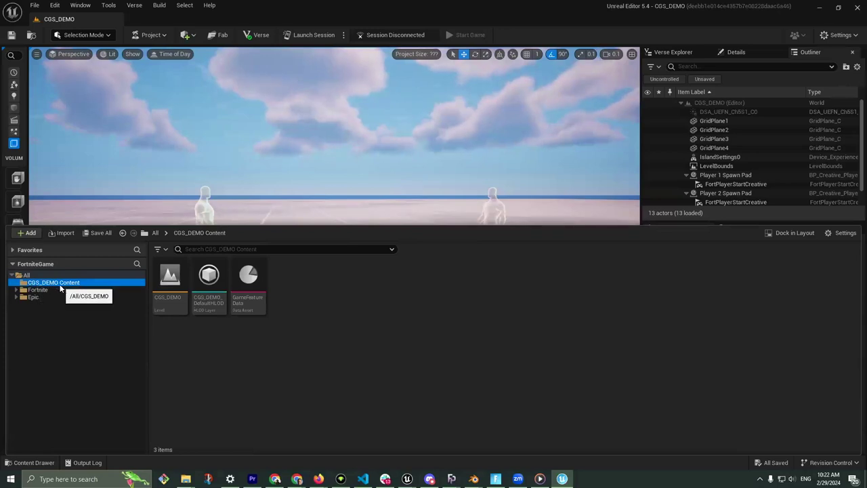
left_click(170, 279)
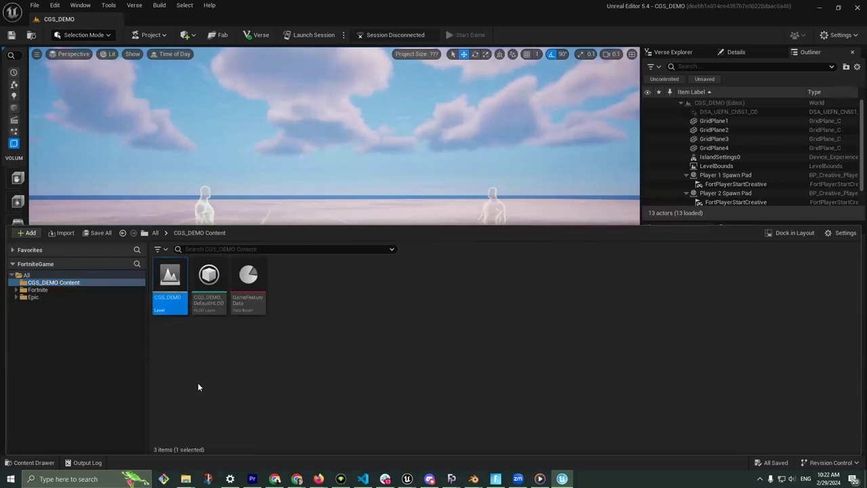
left_click(209, 281)
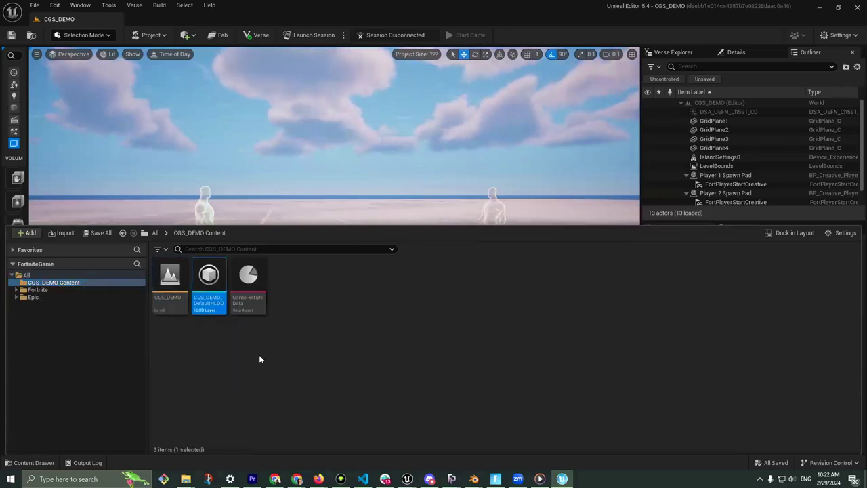
left_click(247, 285)
mouse_move(255, 292)
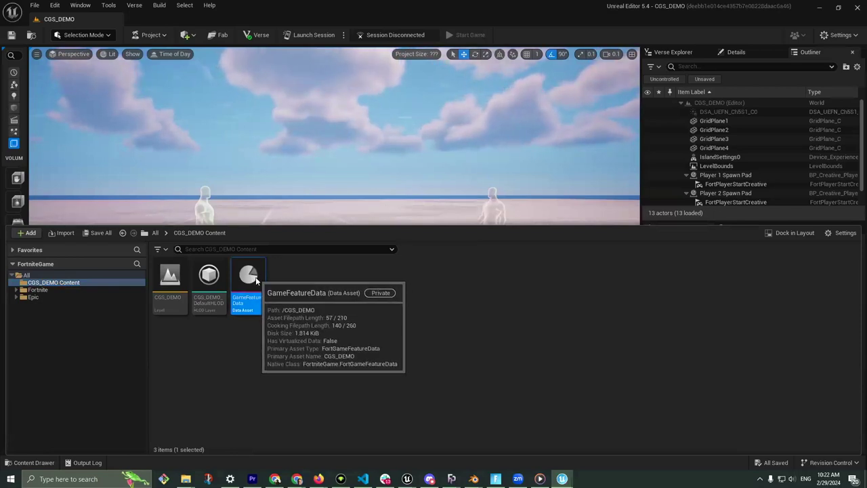
double_click(256, 281)
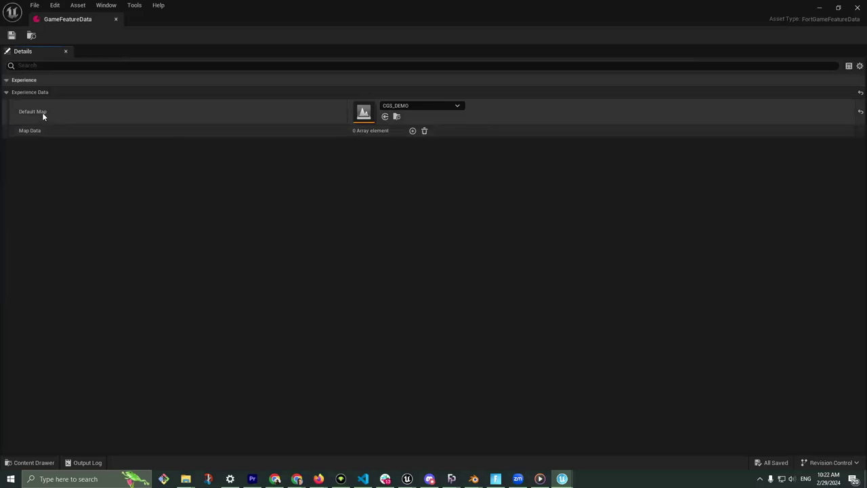
Check that the GameFeatureData Default Map is set to CGS_DEMO
left_click(424, 107)
left_click(415, 107)
left_click(417, 105)
left_click(417, 105)
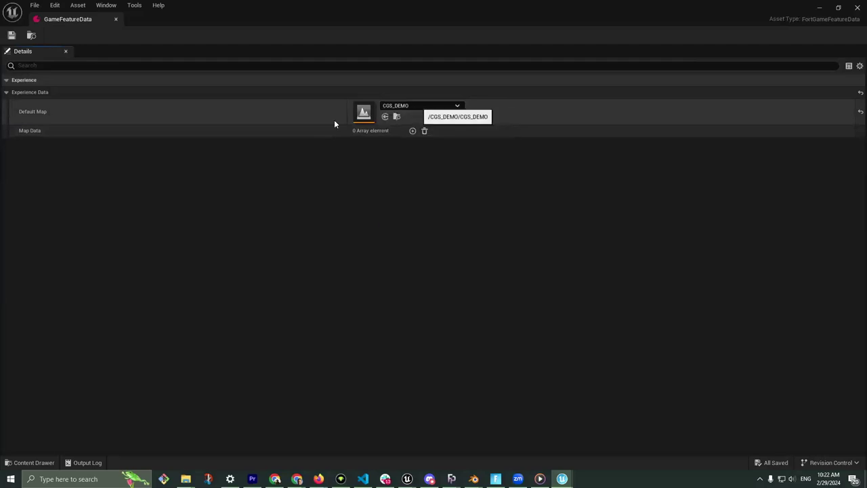
left_click(819, 8)
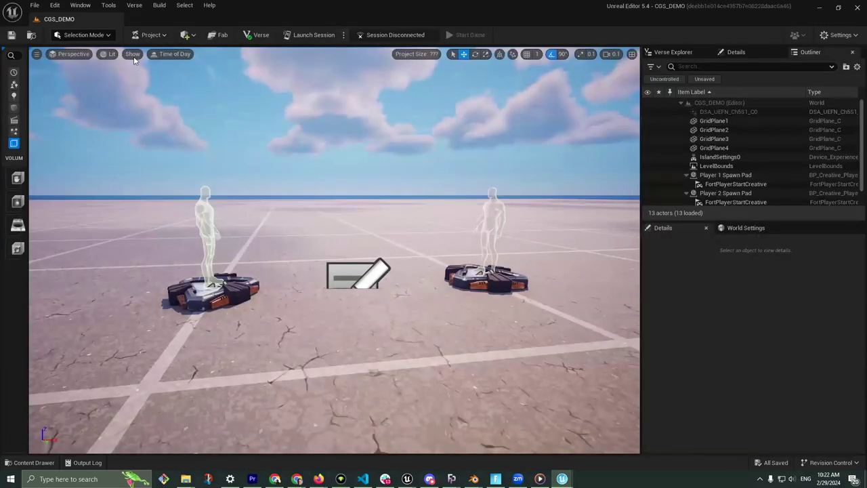
Reopen GameFeatureData, recheck the Default Map list without changing it, and close the editor
left_click(29, 461)
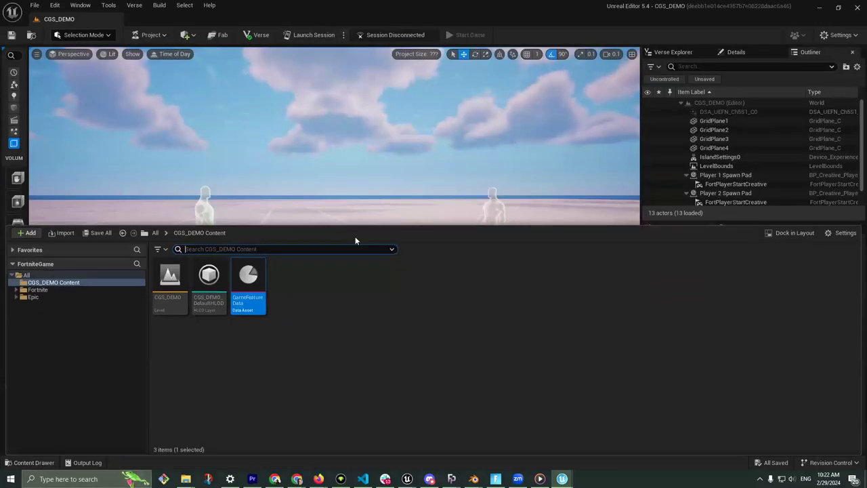
double_click(257, 281)
left_click(421, 102)
left_click(421, 104)
left_click(421, 105)
left_click(80, 55)
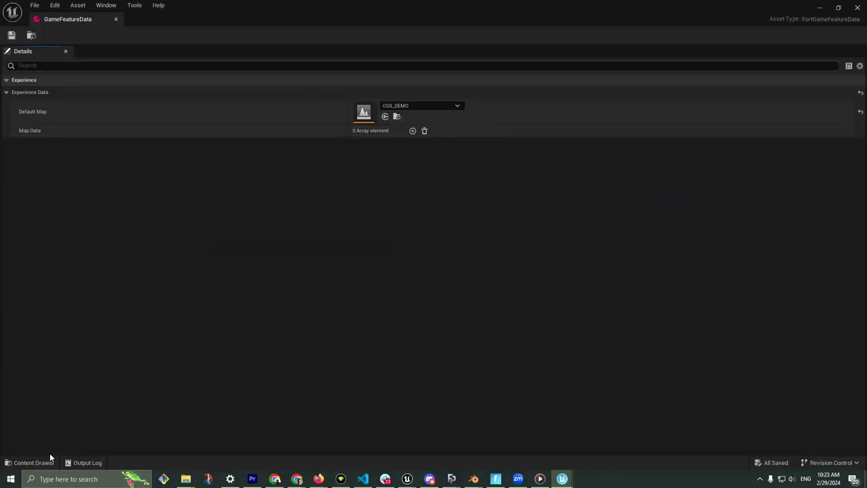
left_click(33, 462)
left_click(68, 51)
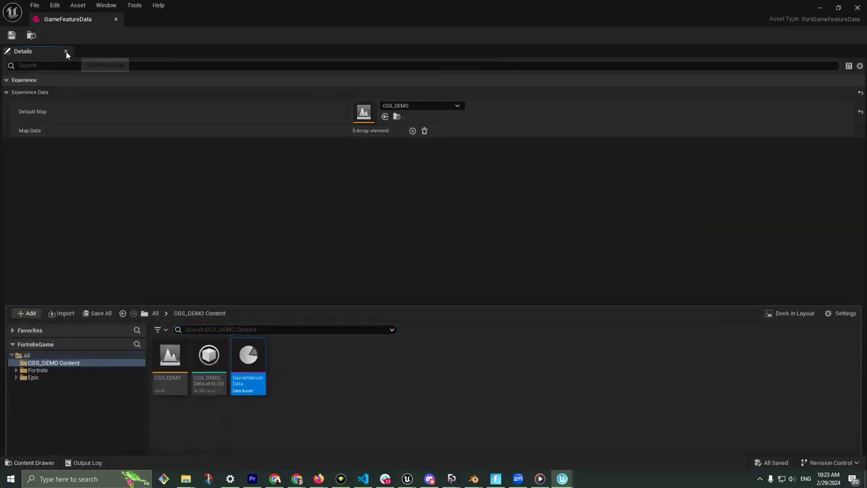
left_click(116, 20)
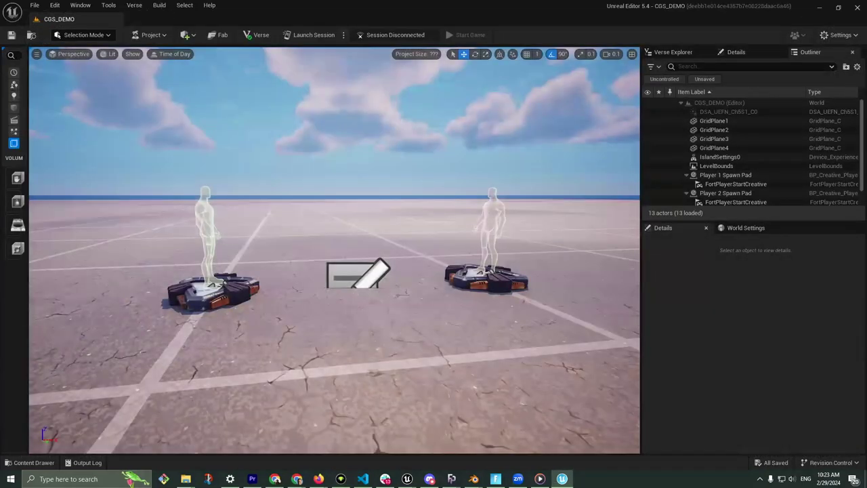
Expand the Fortnite folder in the Content Drawer and browse the Characters assets
left_click(29, 462)
left_click(34, 292)
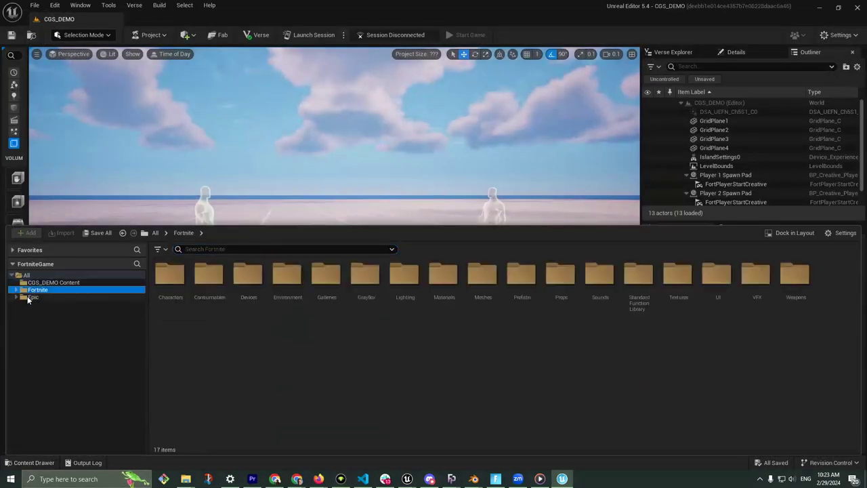
left_click(32, 297)
left_click(36, 290)
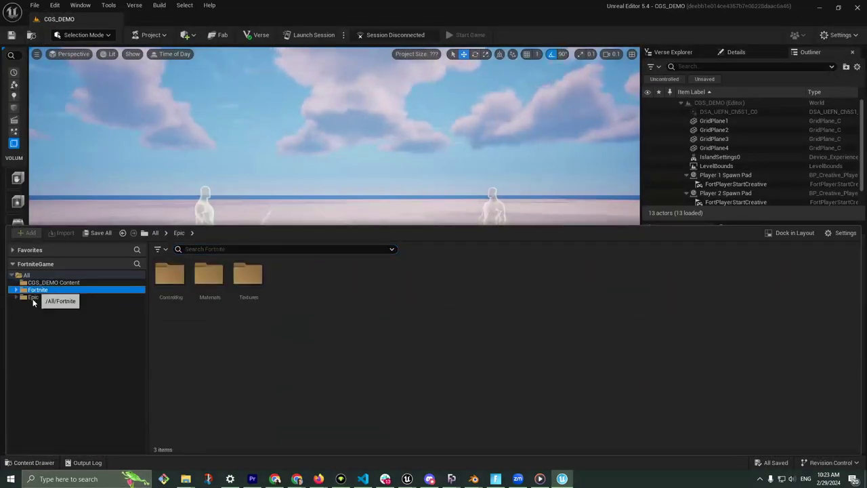
left_click(36, 296)
left_click(37, 290)
left_click(16, 290)
left_click(46, 297)
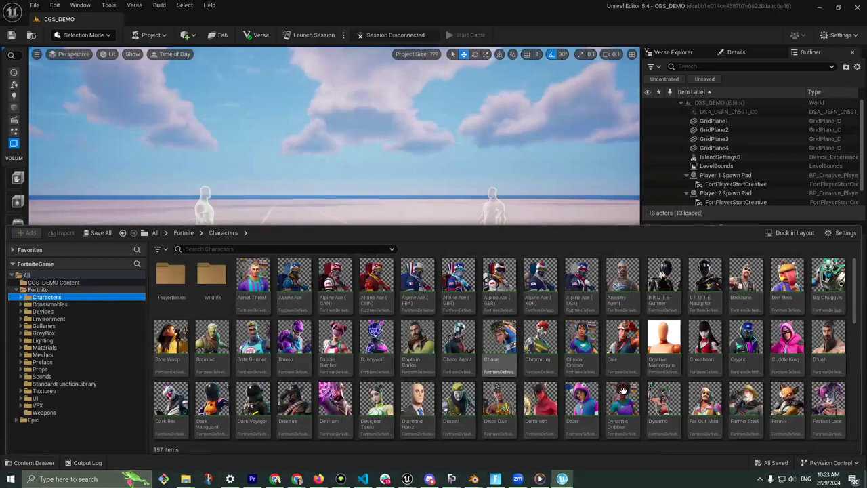
scroll(391, 338, "down", 10)
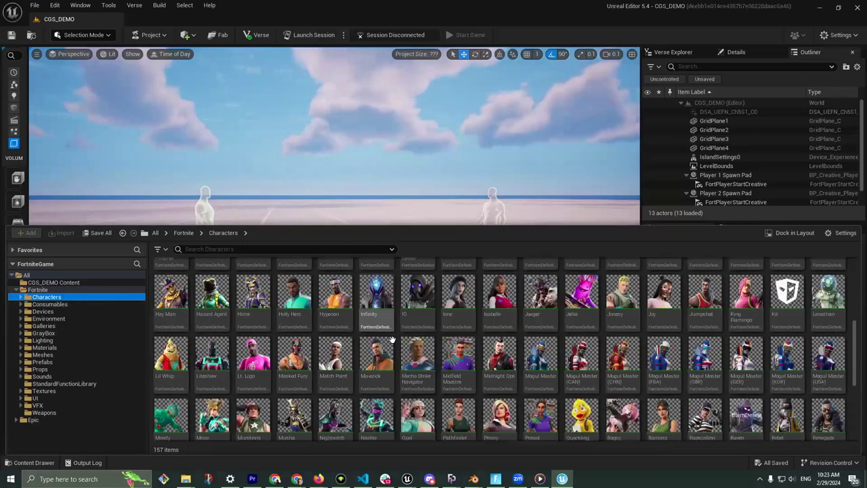
scroll(370, 396, "up", 4)
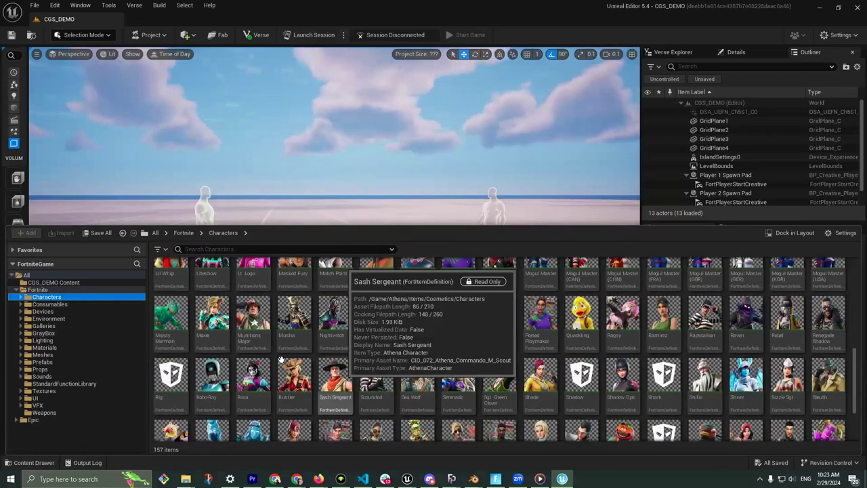
Browse the Consumables folder and scroll to the Cozy Campfire
left_click(53, 304)
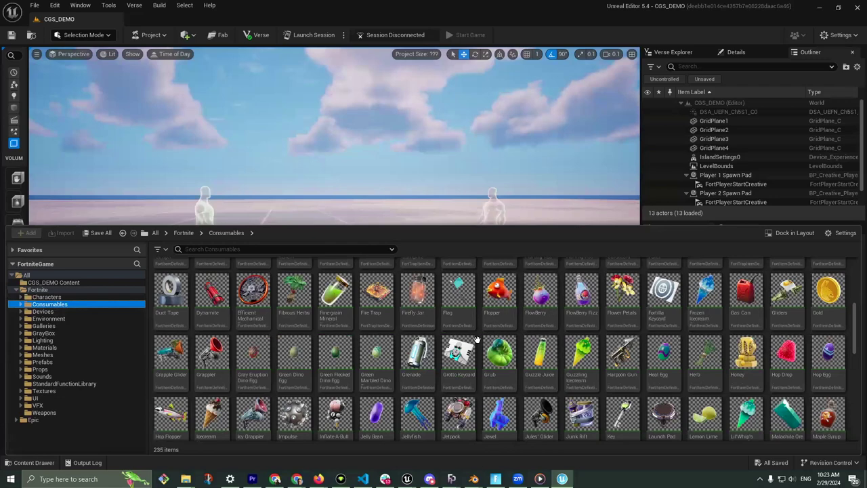
scroll(474, 342, "up", 3)
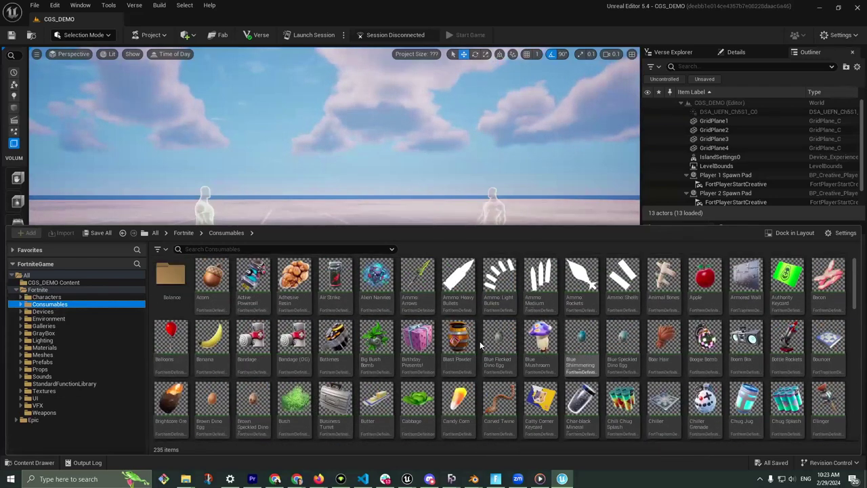
scroll(479, 345, "down", 3)
scroll(447, 338, "down", 2)
scroll(434, 330, "up", 1)
Place a Cozy Campfire, then a Character Device from Devices, between the spawn pads
left_click_drag(417, 315, 326, 239)
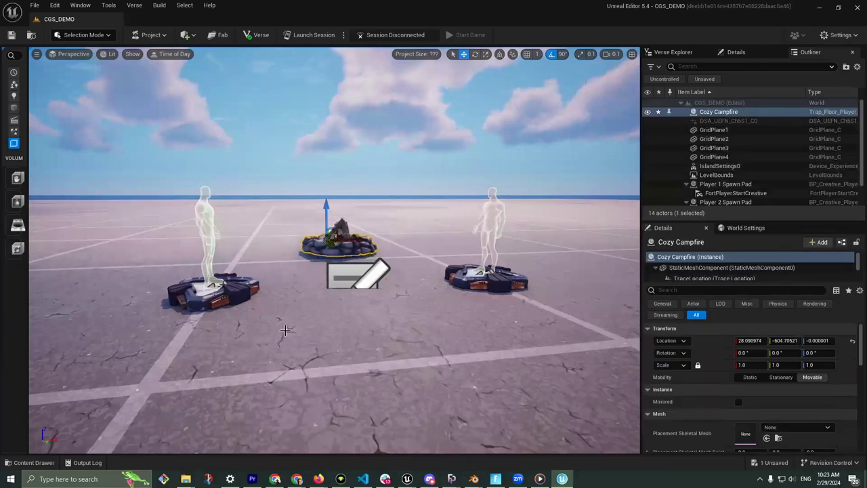
left_click(34, 463)
left_click(42, 312)
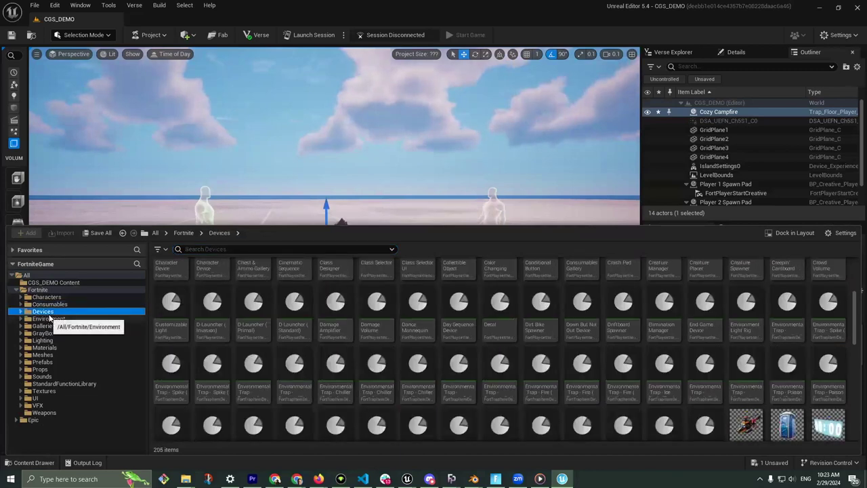
scroll(483, 380, "up", 1)
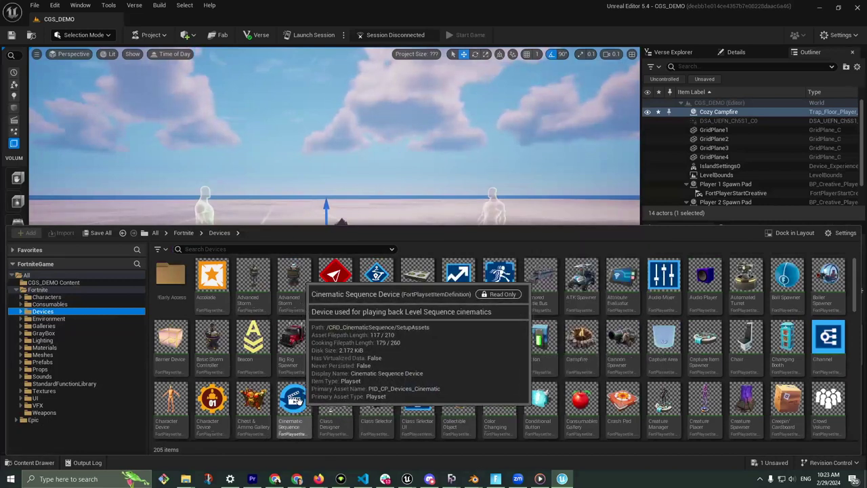
left_click(304, 401)
left_click(163, 407)
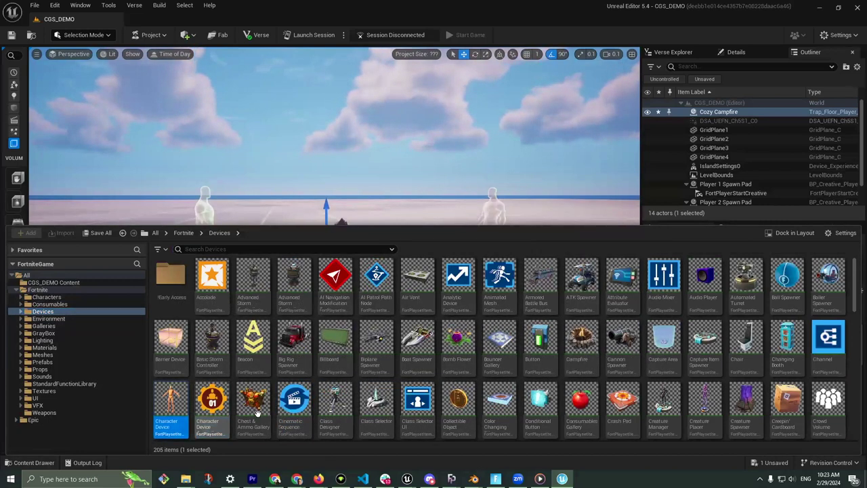
left_click_drag(294, 142, 425, 252)
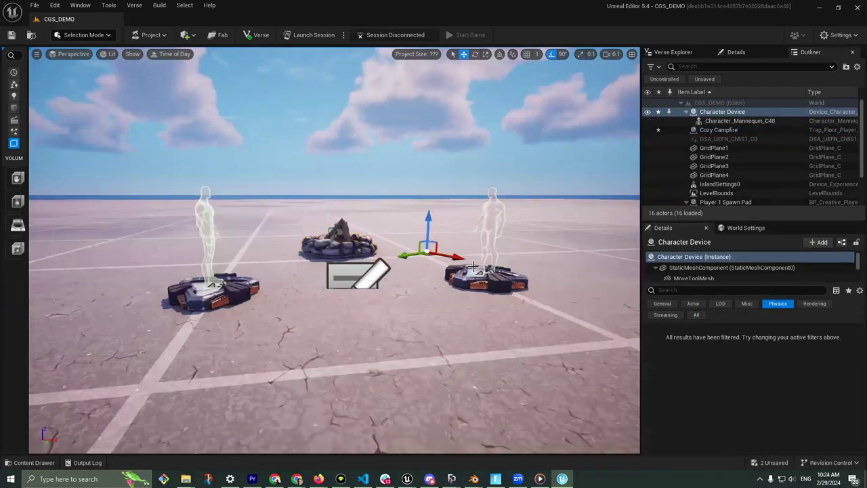
Set the Character Device's character to a pink Fortnite outfit, apparently Cuddle King
left_click(427, 260)
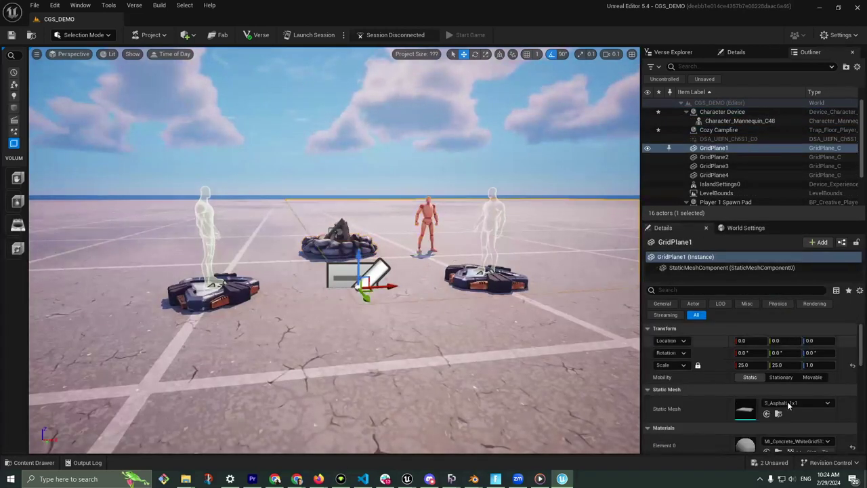
left_click(426, 207)
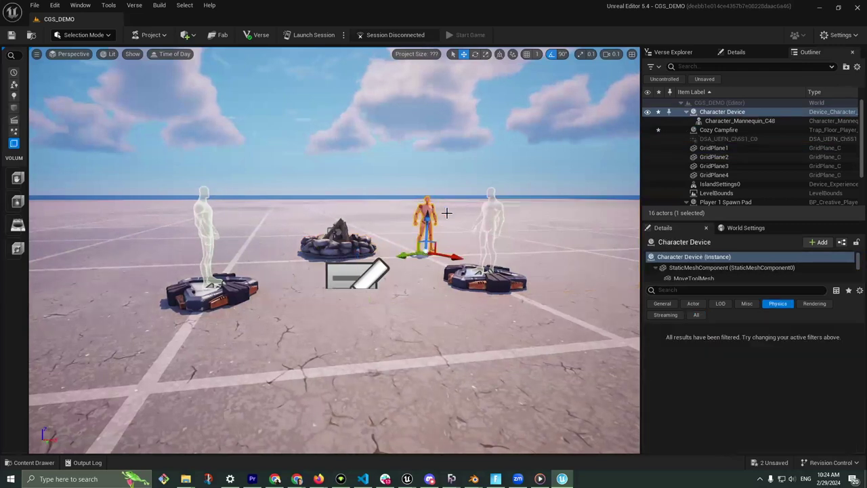
left_click(693, 315)
left_click(792, 390)
scroll(764, 329, "down", 10)
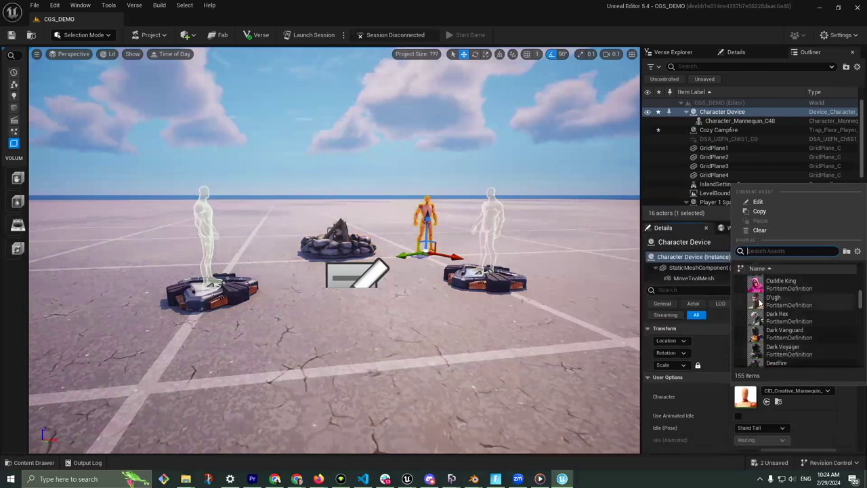
key("Escape")
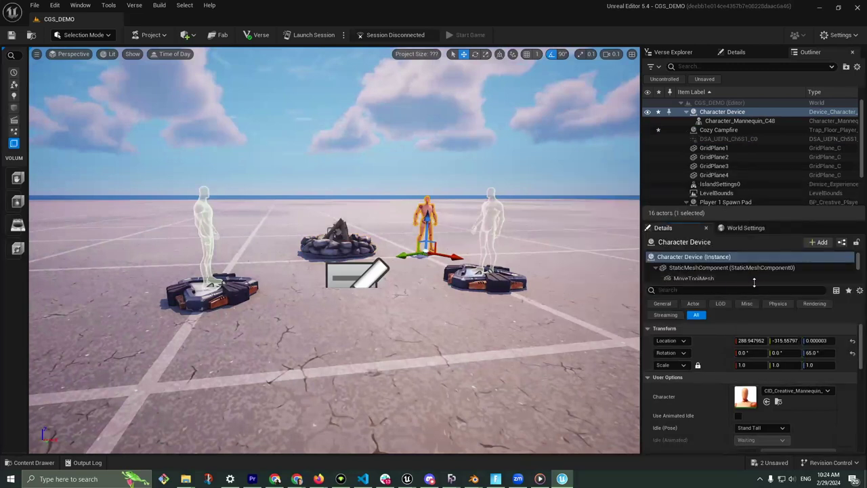
key("Escape")
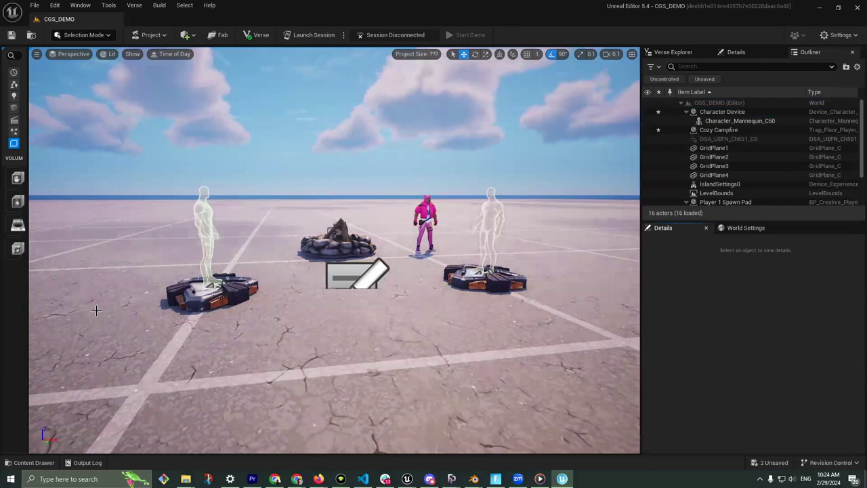
Launch a session, saving the Character Device and Cozy Campfire changes with Save Selected
left_click(304, 38)
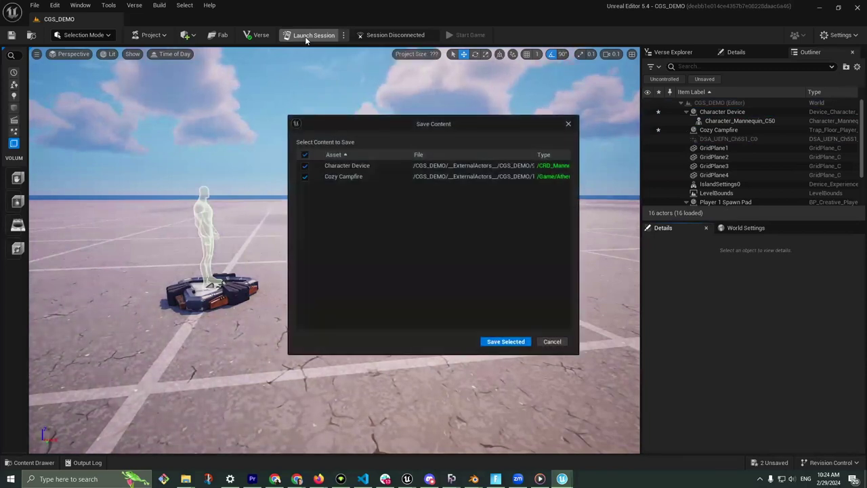
left_click(505, 341)
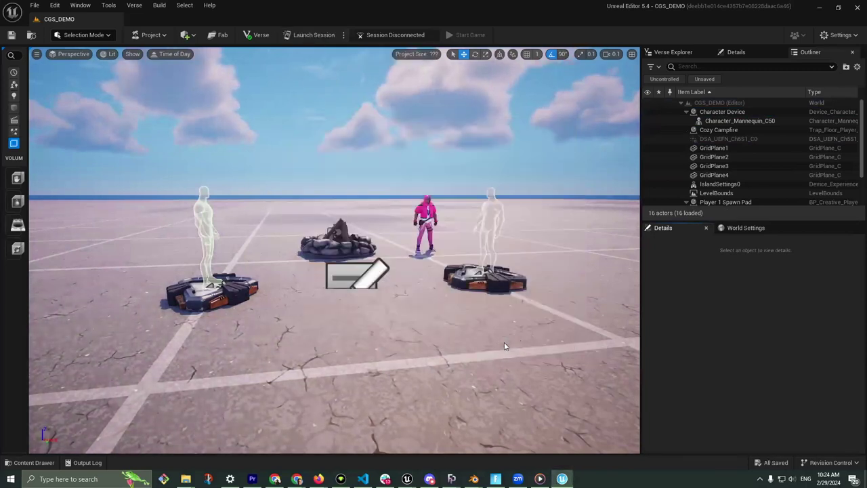